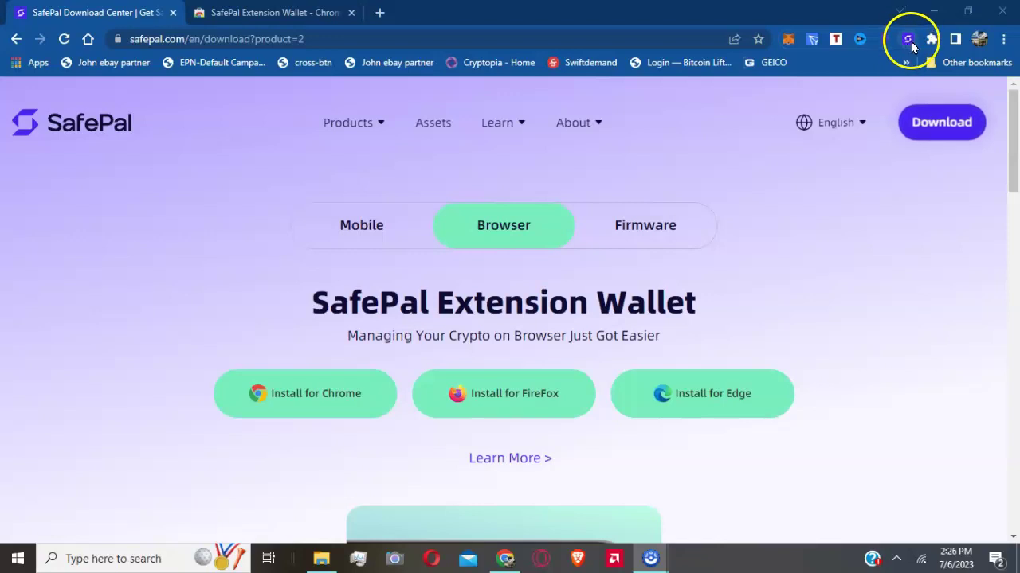
Check the browser's extension list for the SafePal Extension Wallet, then close the list.
click(908, 41)
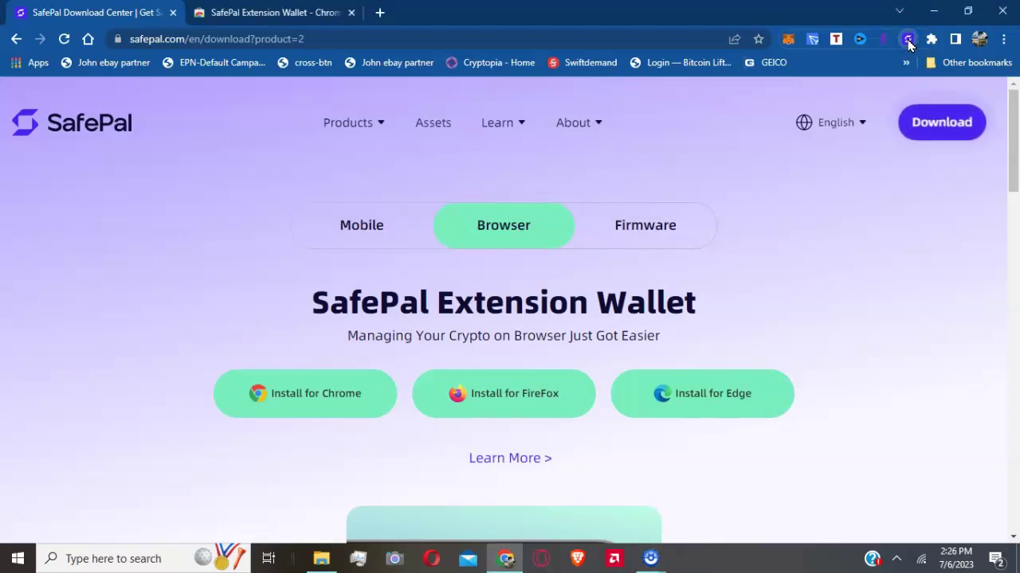
click(909, 41)
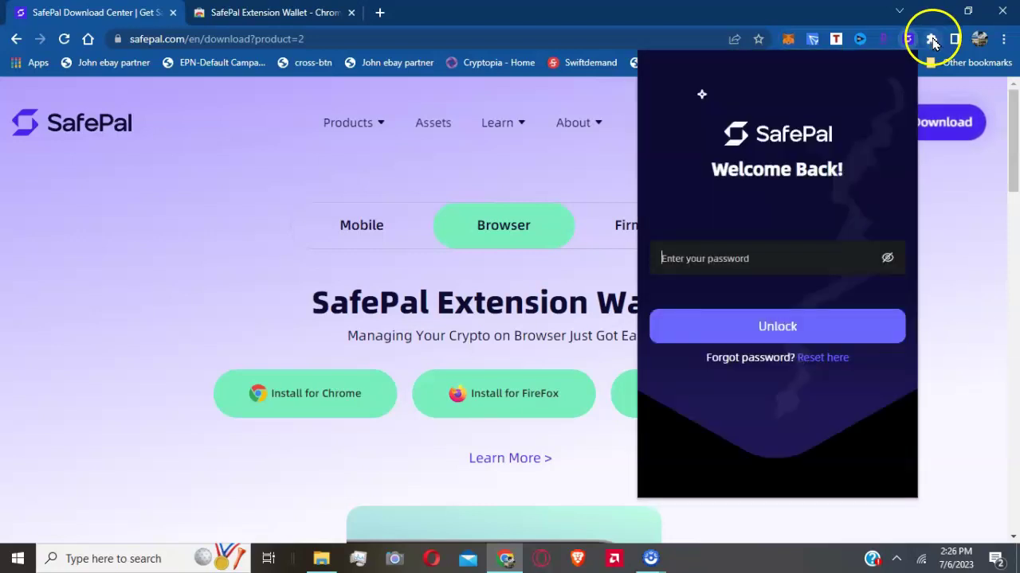
click(931, 39)
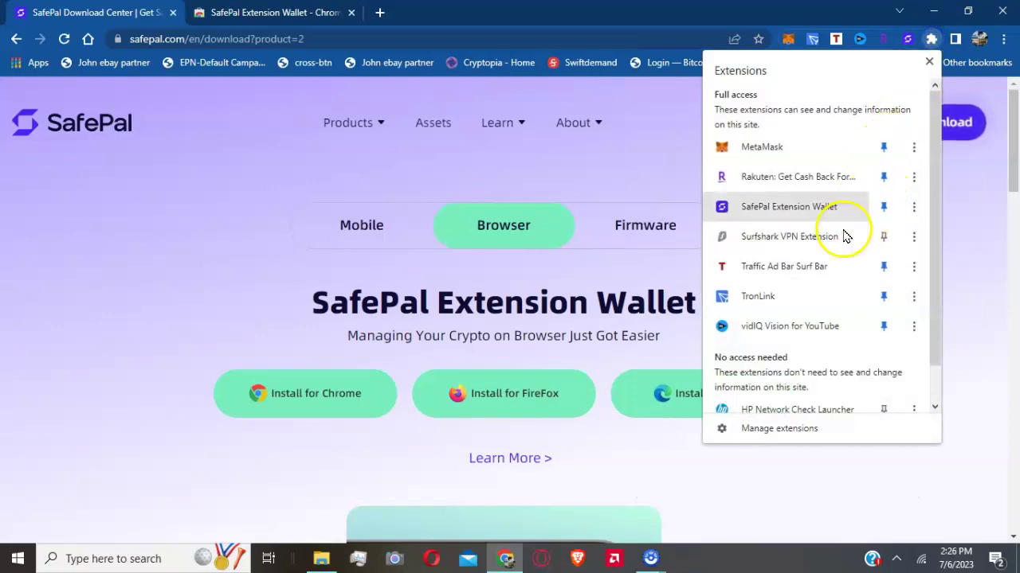
click(635, 157)
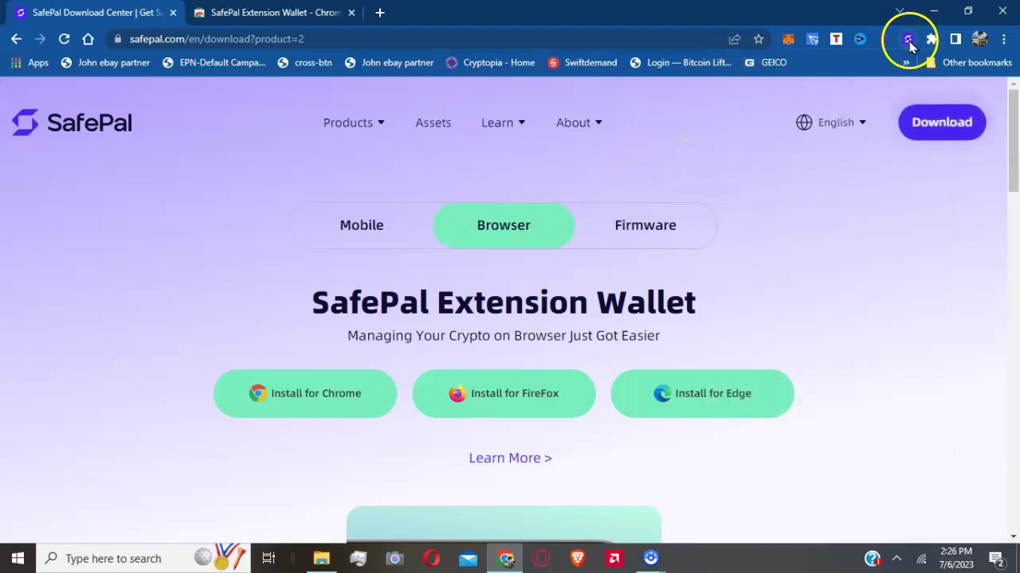
Unlock the SafePal extension wallet with its password and complete the welcome prompts, keeping it set as the default wallet.
click(908, 43)
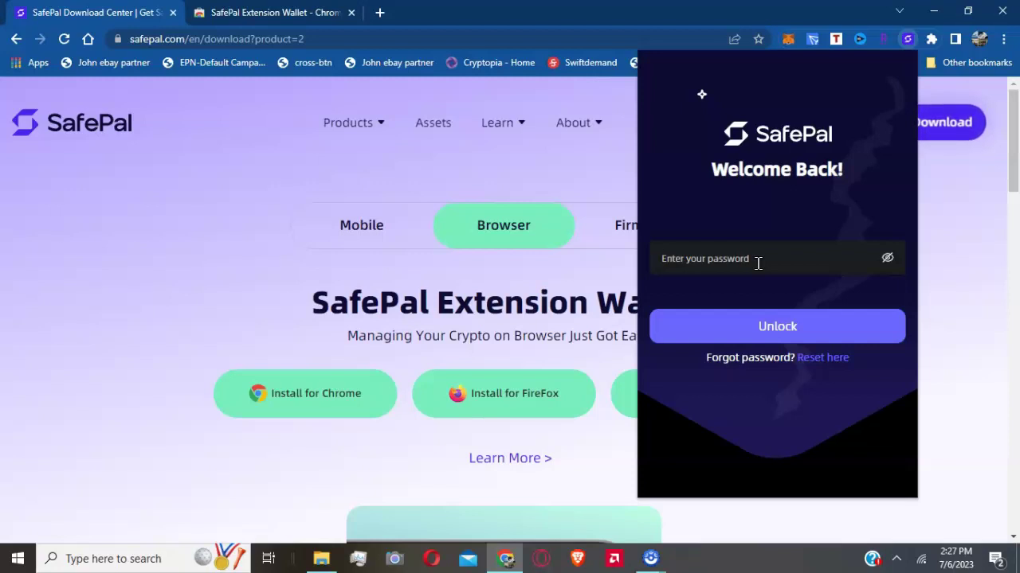
click(749, 259)
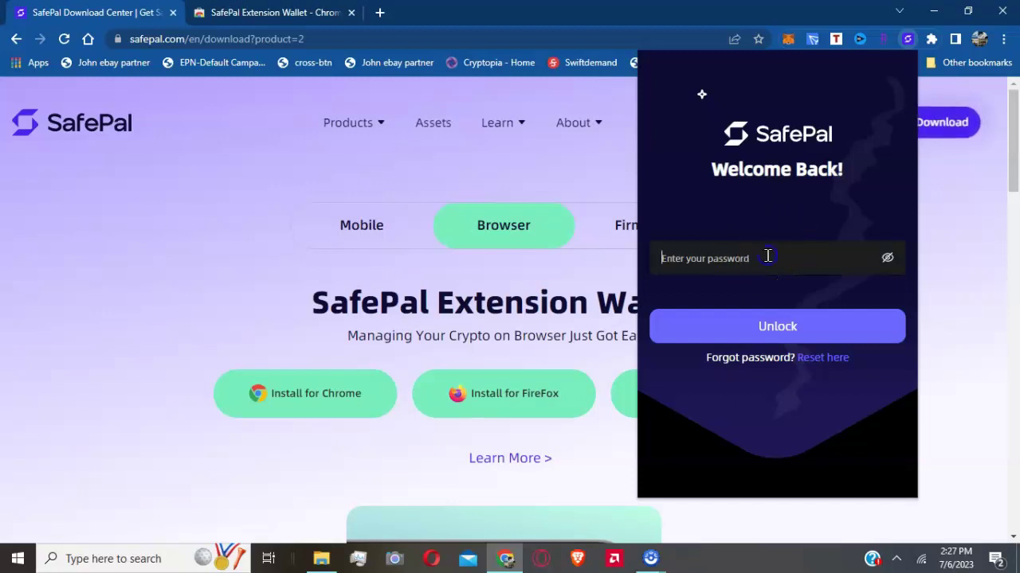
text(•••••••)
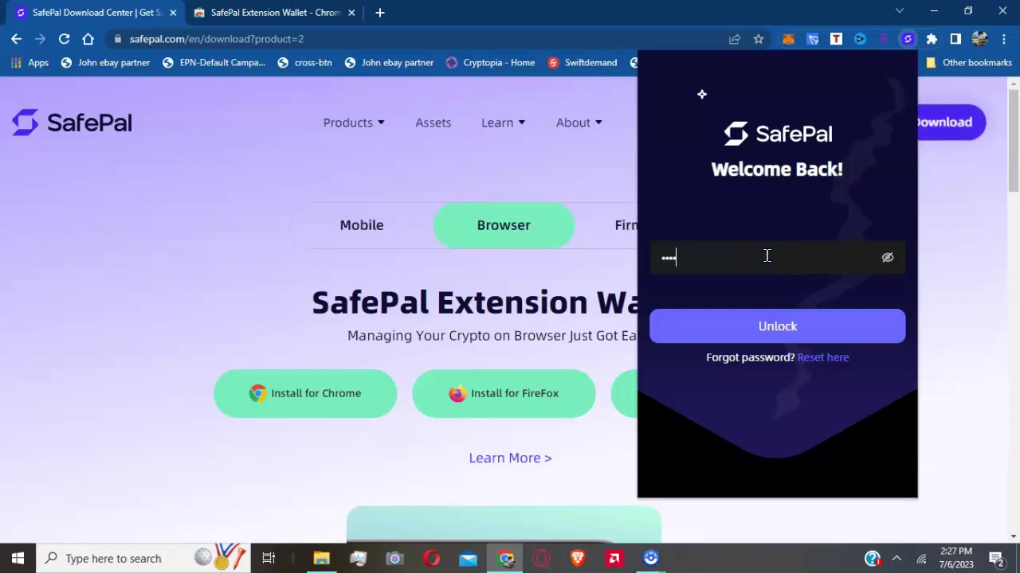
text(•••)
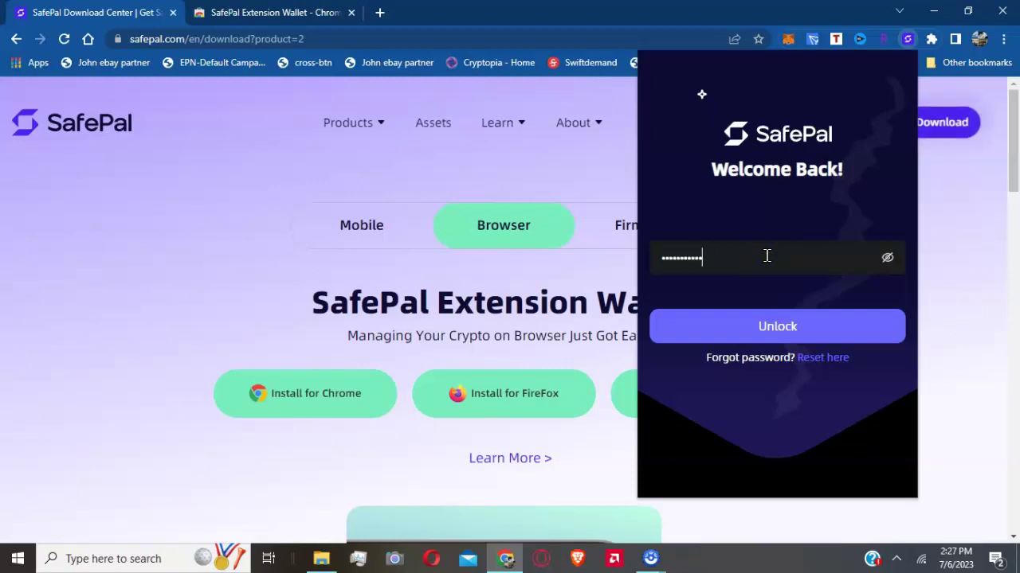
click(796, 328)
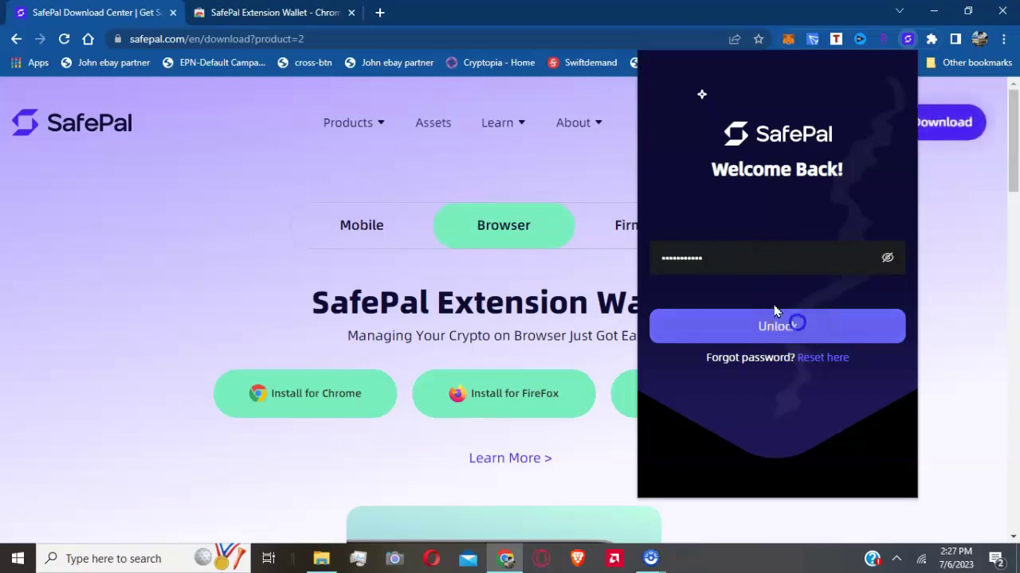
click(689, 251)
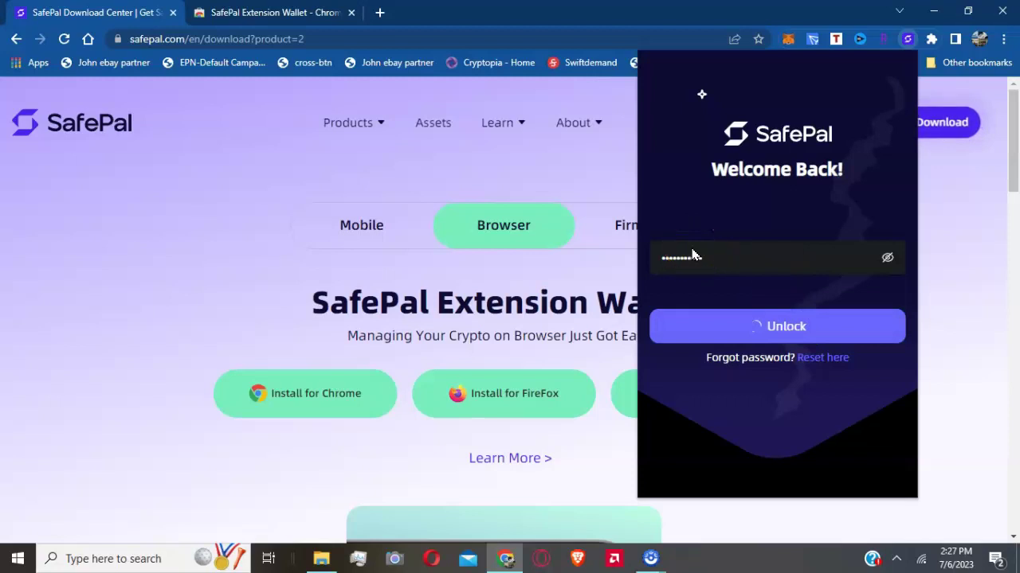
click(357, 396)
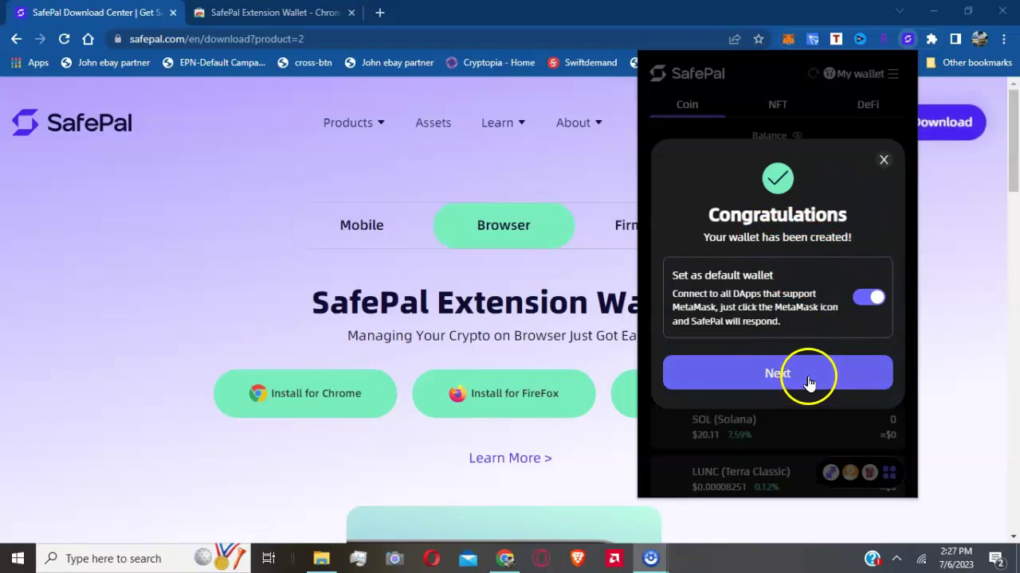
click(740, 366)
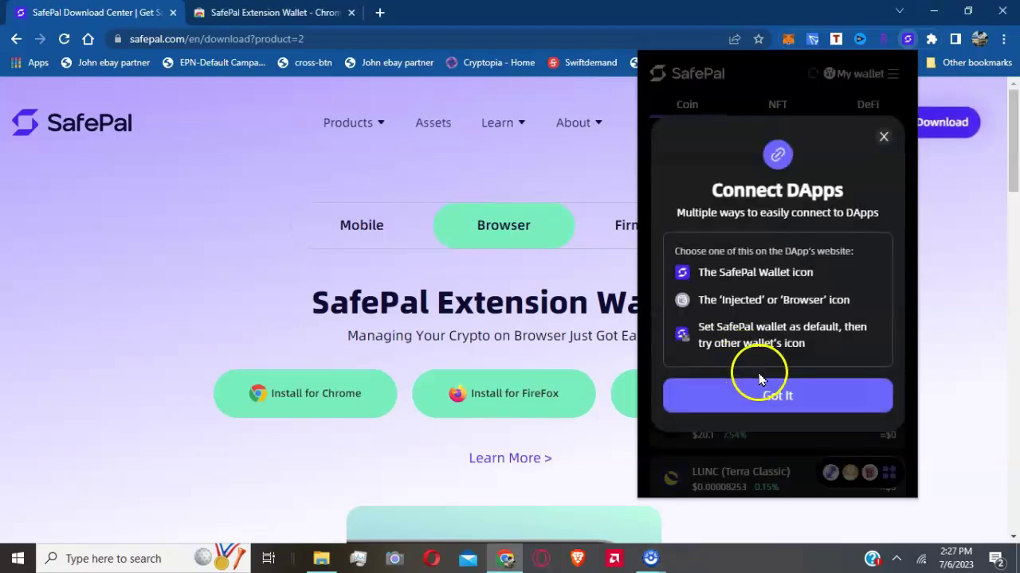
click(788, 398)
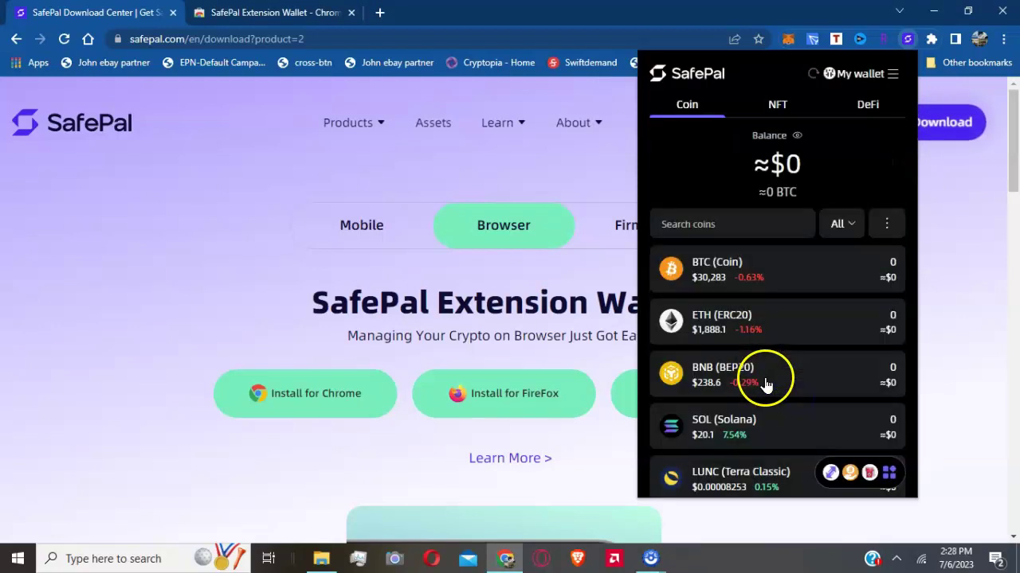
Examine the list of coins supported by the wallet, from BTC down through the other networks.
scroll(792, 355, down, 3)
scroll(791, 350, up, 3)
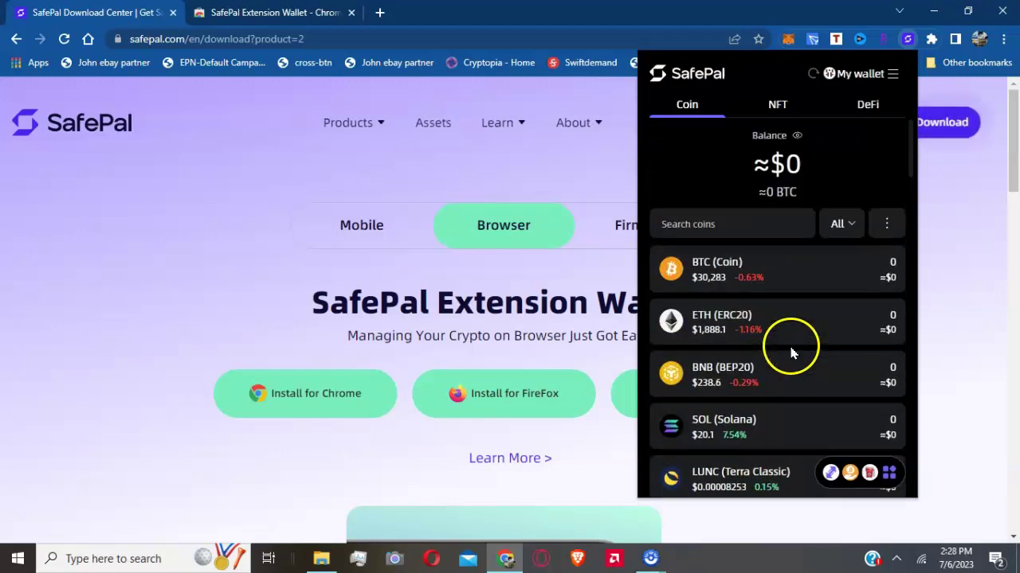
scroll(801, 331, down, 1)
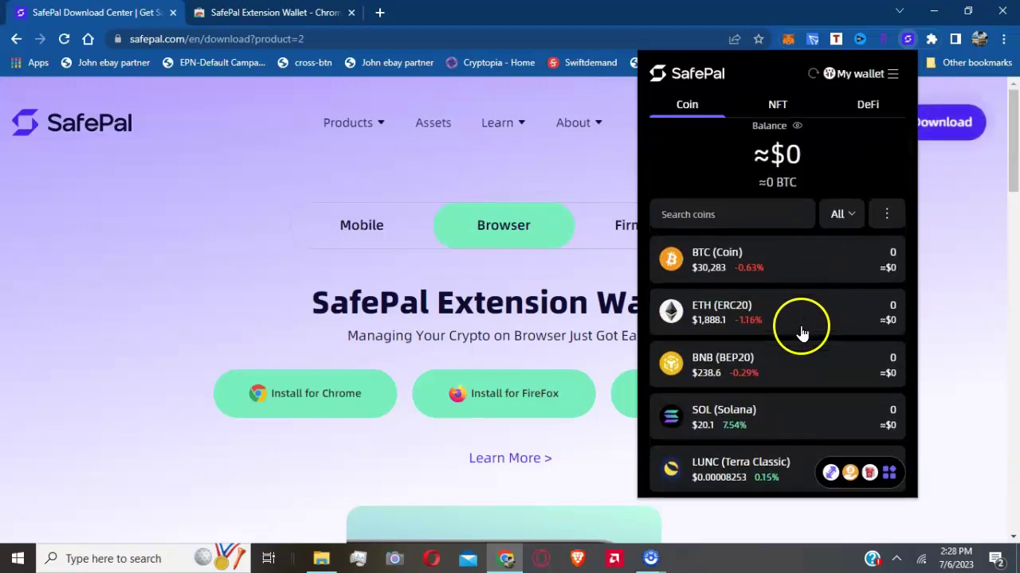
scroll(802, 333, down, 5)
scroll(801, 333, up, 3)
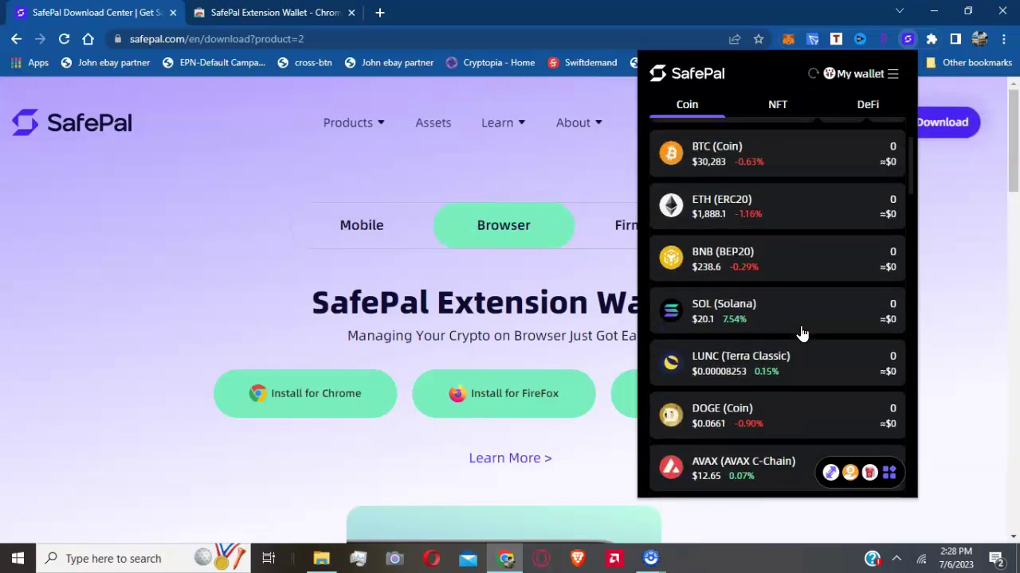
scroll(802, 333, up, 2)
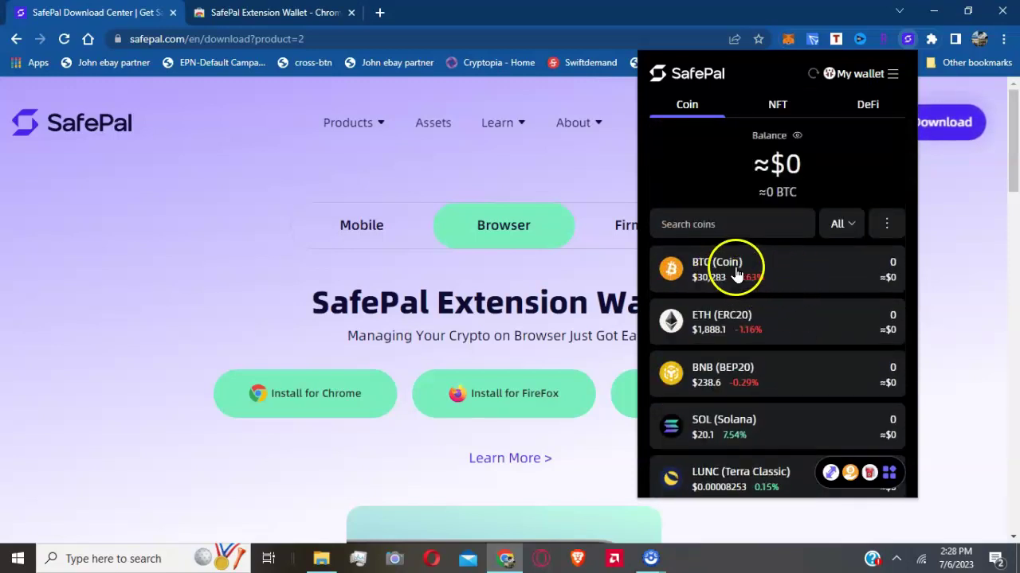
scroll(785, 310, down, 6)
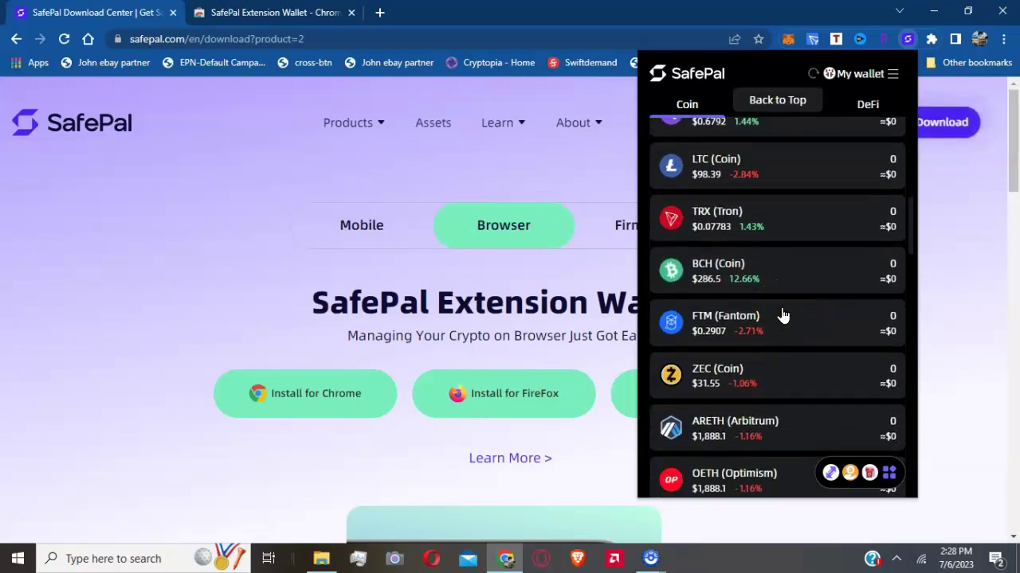
scroll(783, 316, down, 2)
scroll(783, 316, up, 6)
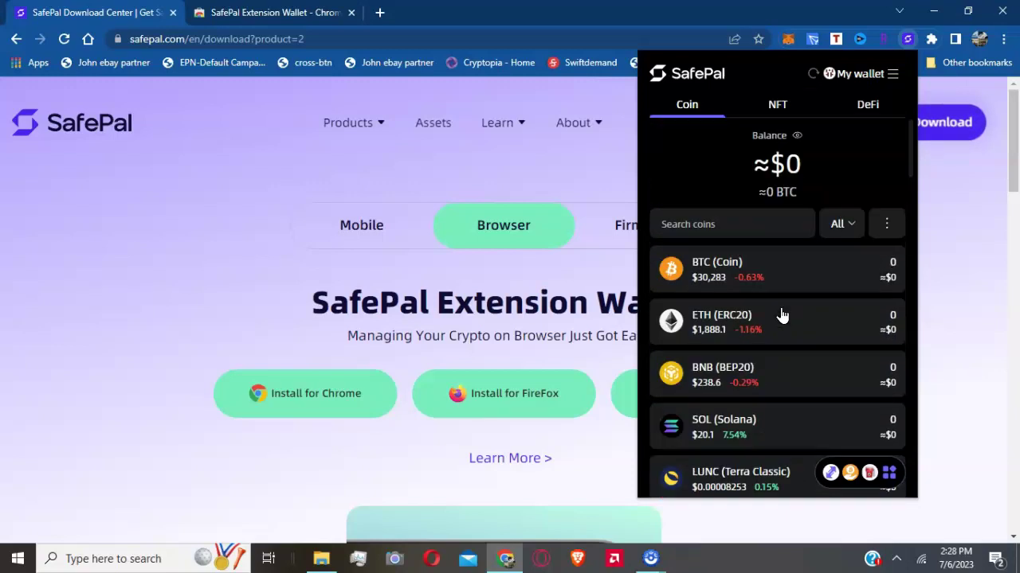
Open BTC's buy form from its coin page, set the amount to pay to 50 USD, and return to the coin page.
click(753, 274)
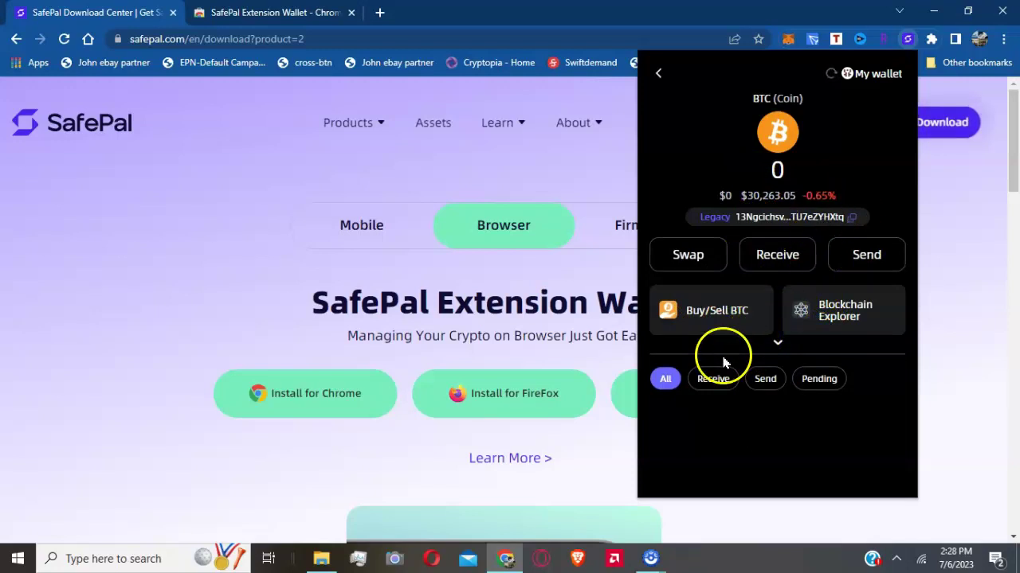
click(717, 317)
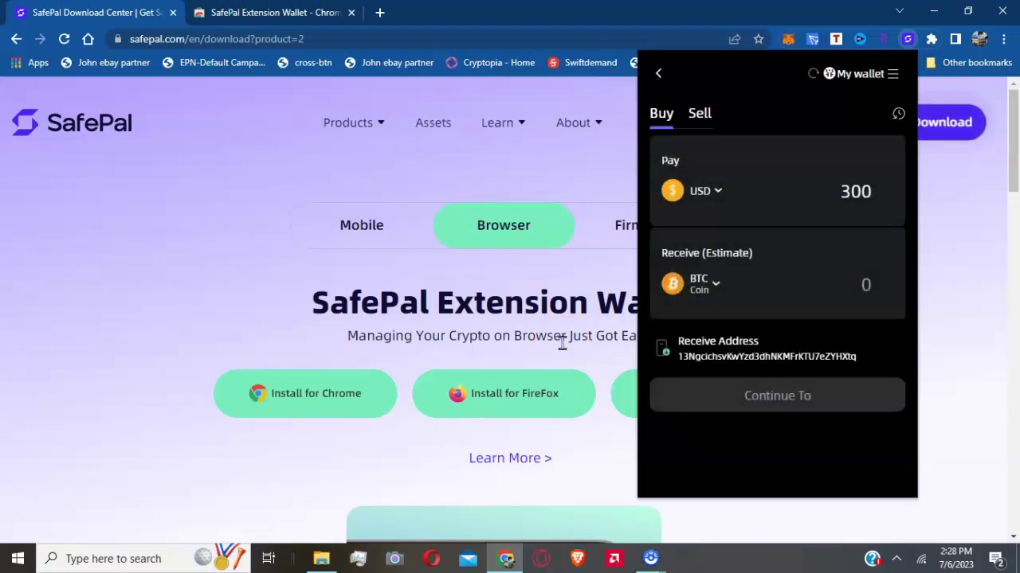
click(871, 191)
drag(871, 191, 829, 195)
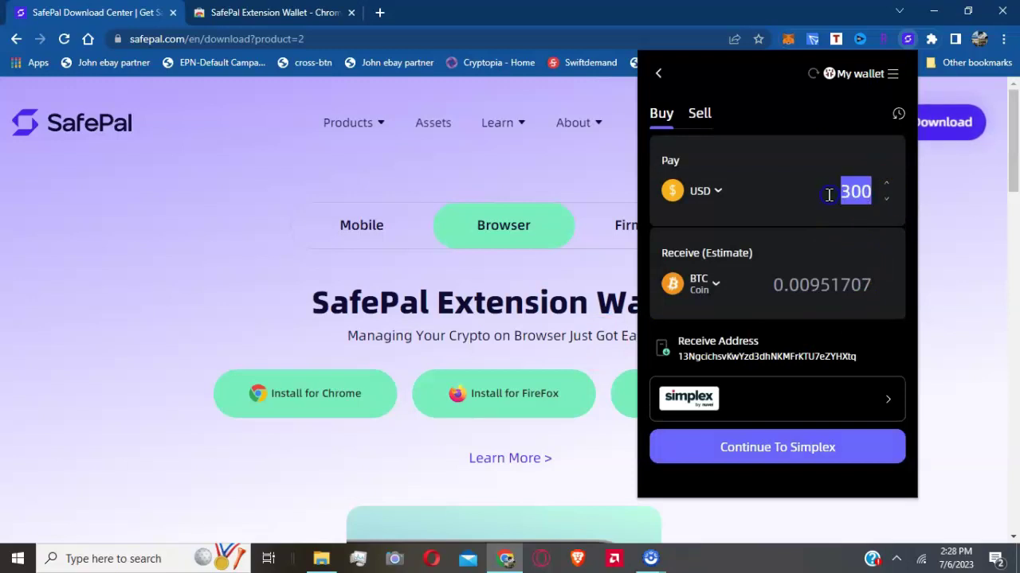
text(30)
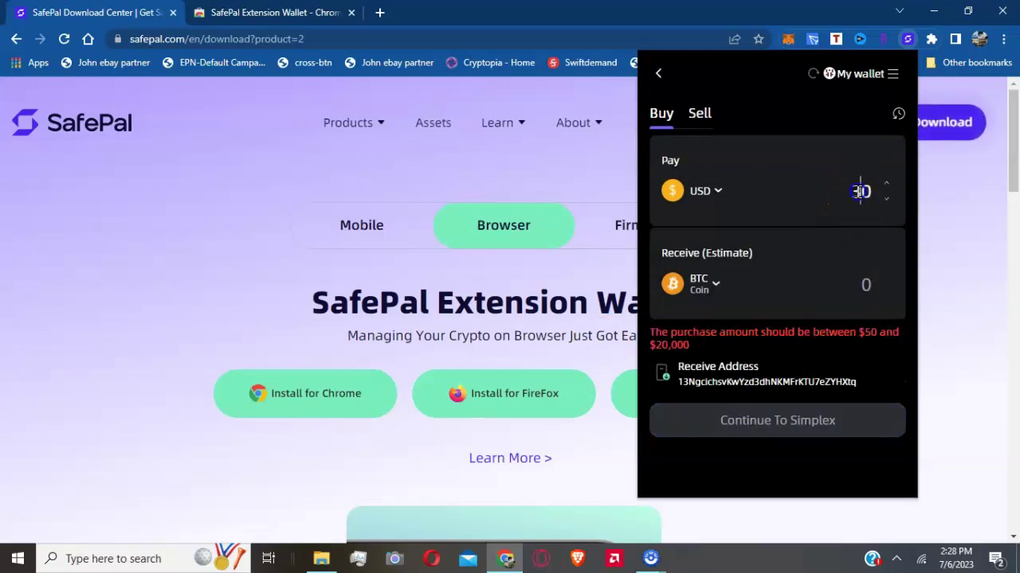
drag(849, 192, 867, 192)
text(50)
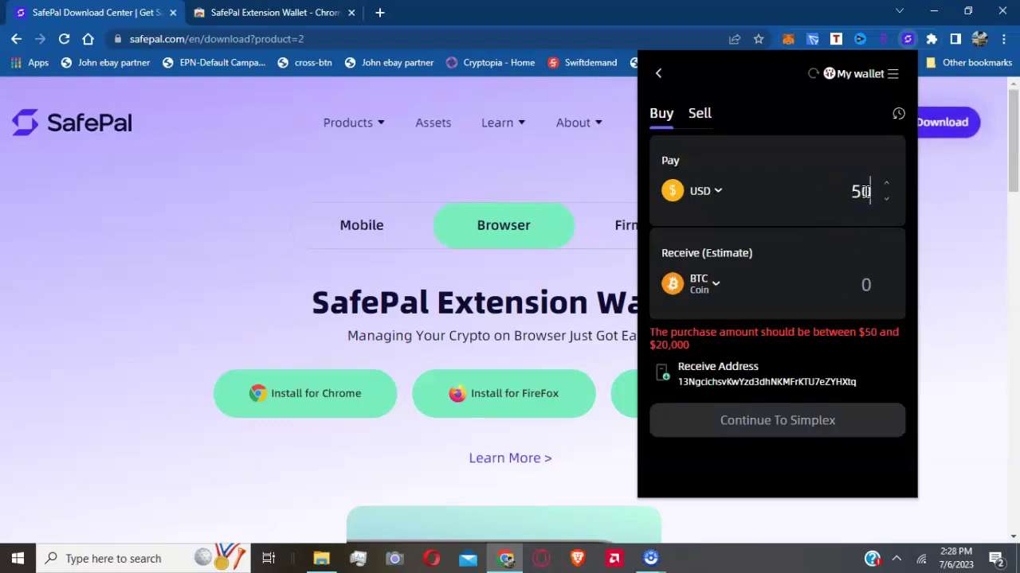
click(821, 245)
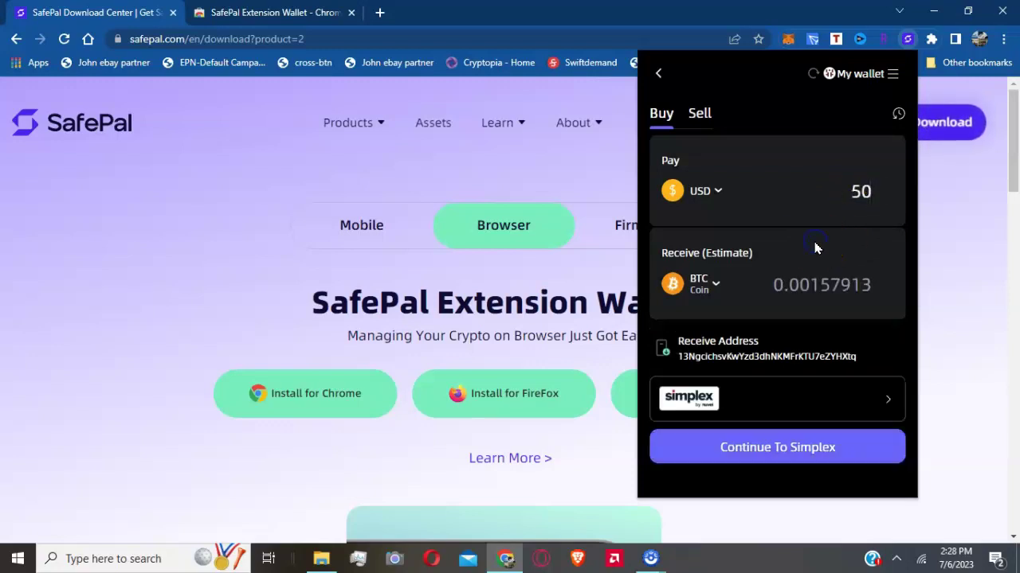
click(785, 295)
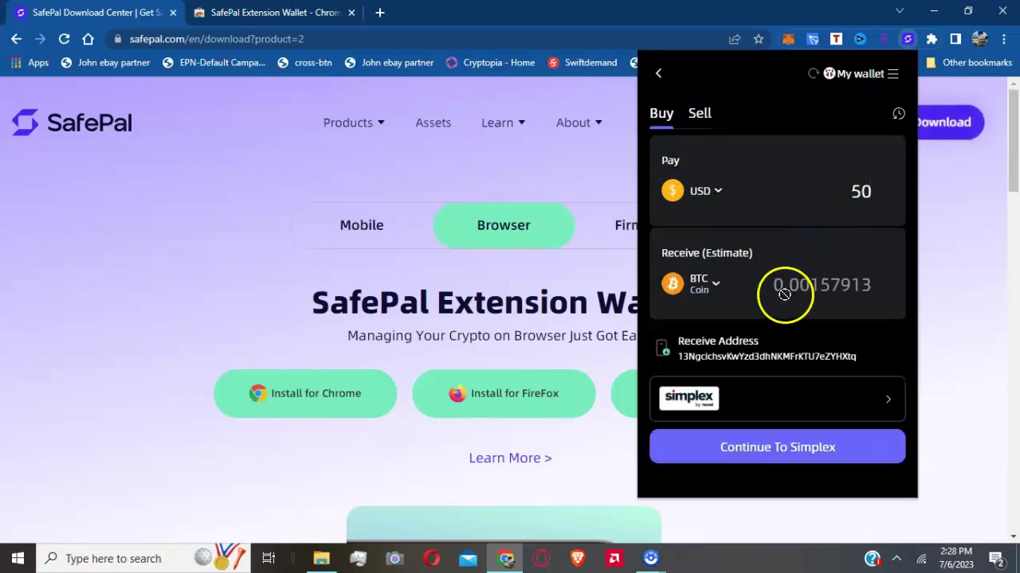
click(775, 456)
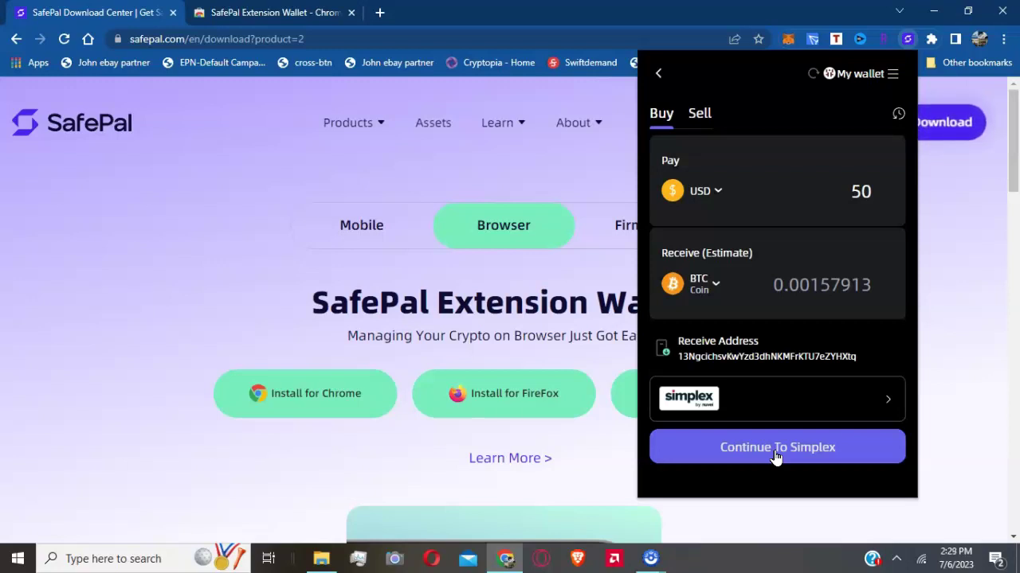
click(774, 450)
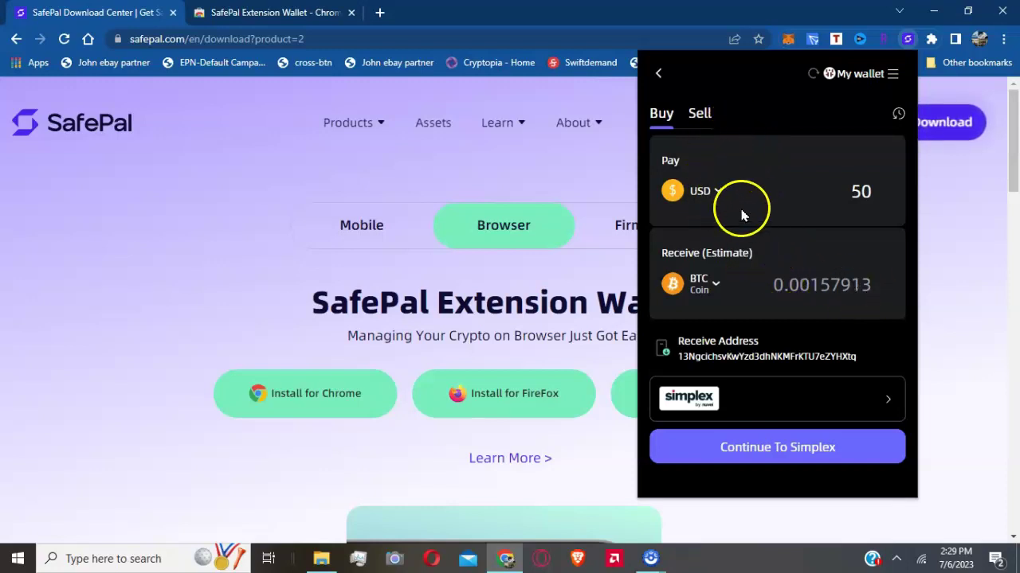
click(663, 76)
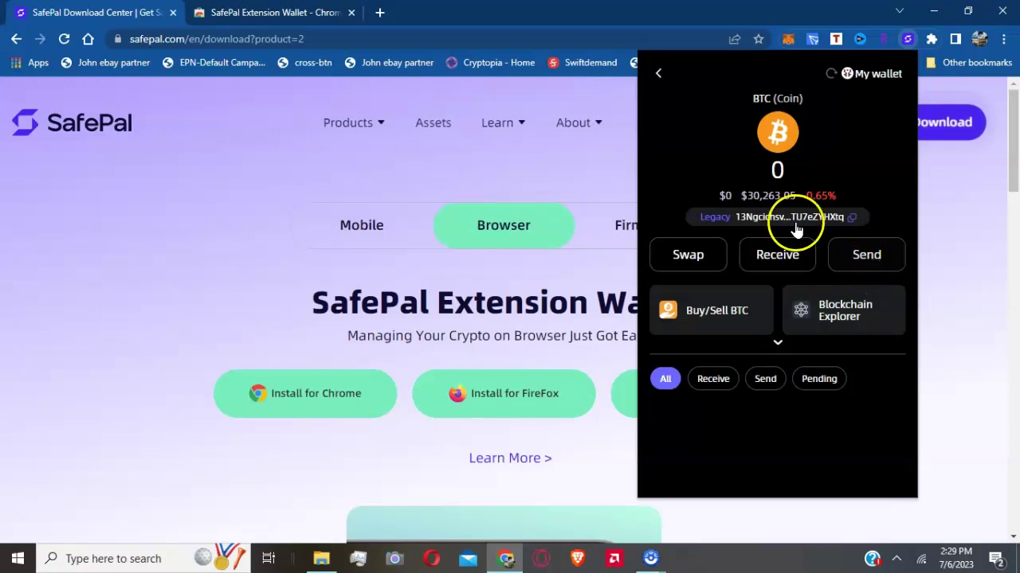
Review the recipient address and amount fields in BTC's send form, then close the form.
double_click(777, 168)
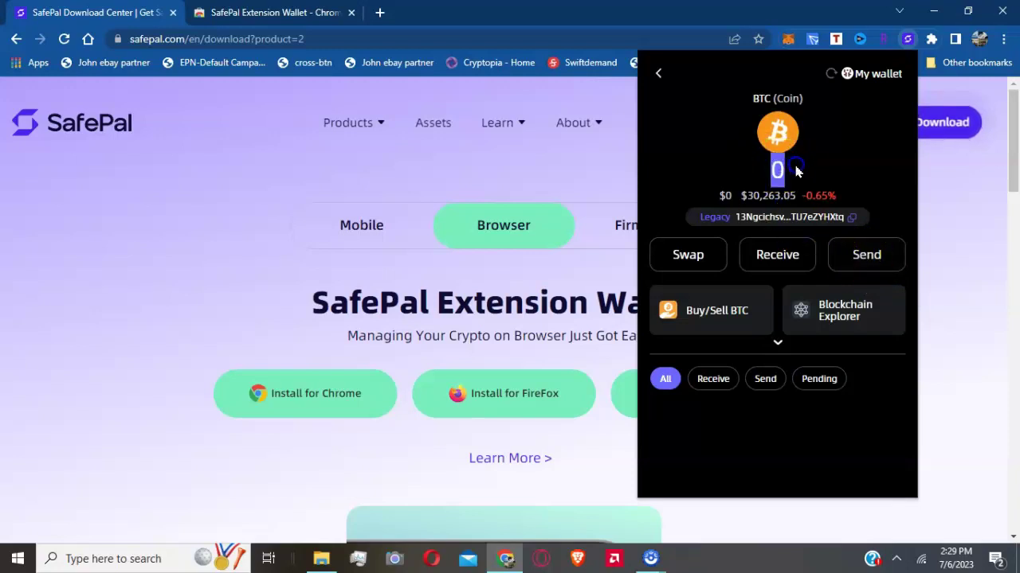
click(874, 264)
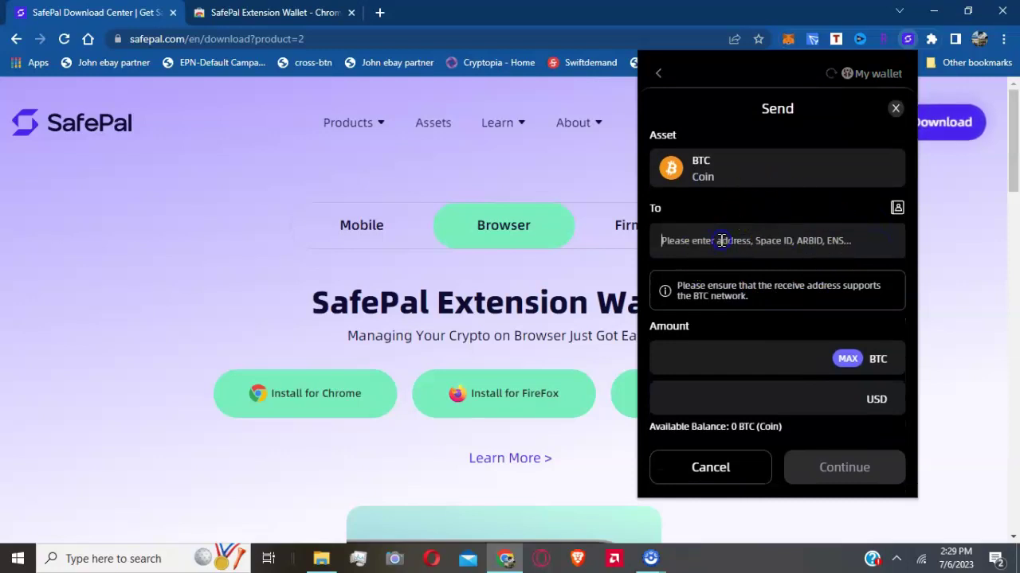
click(734, 244)
click(708, 355)
click(654, 73)
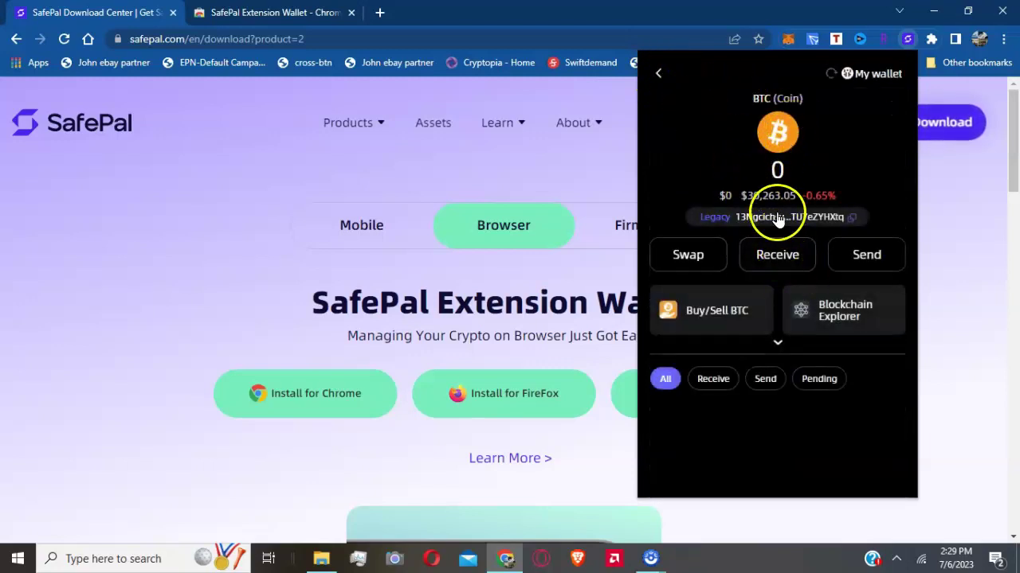
Open BTC's receive page and copy the wallet's receiving address.
click(776, 255)
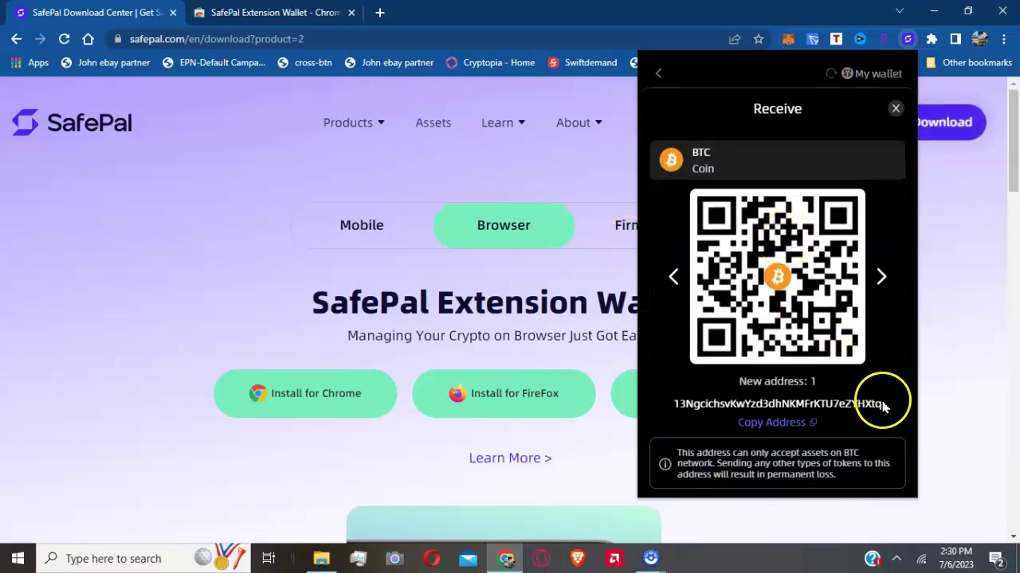
drag(881, 404, 720, 402)
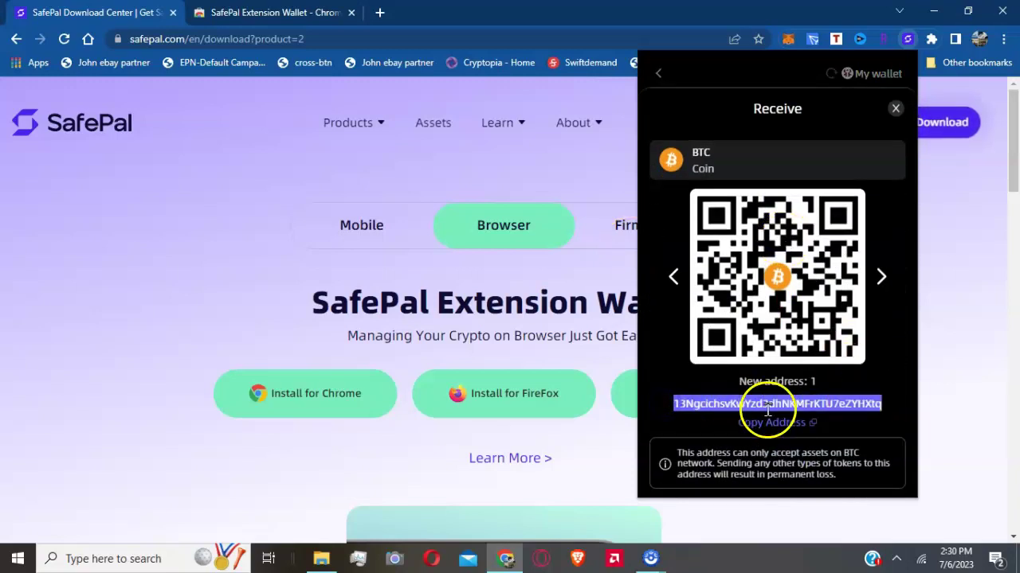
click(784, 427)
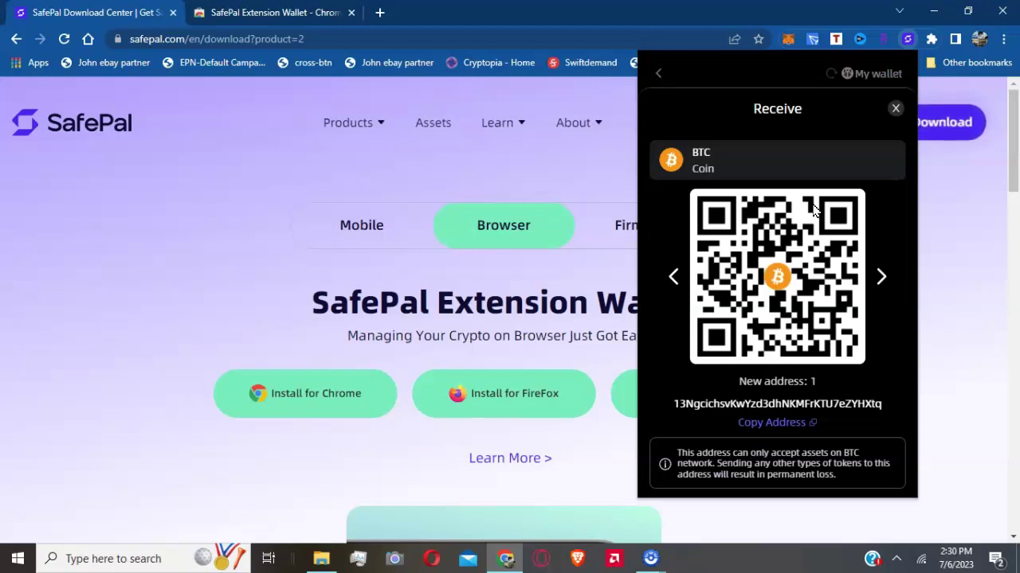
Close the receive page, review BTC's swap form with its pay and receive fields, and return to the coin page.
click(895, 108)
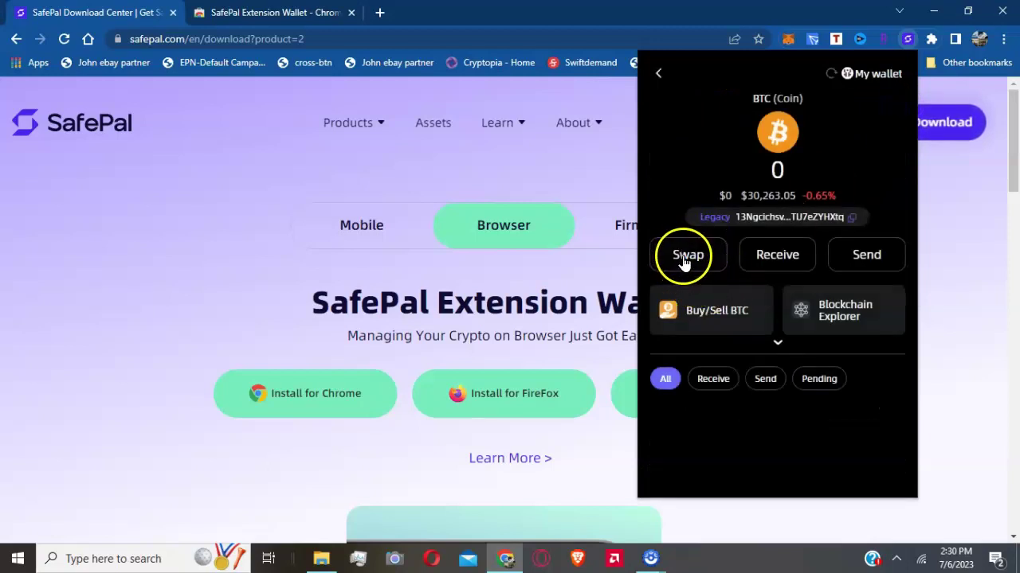
click(683, 260)
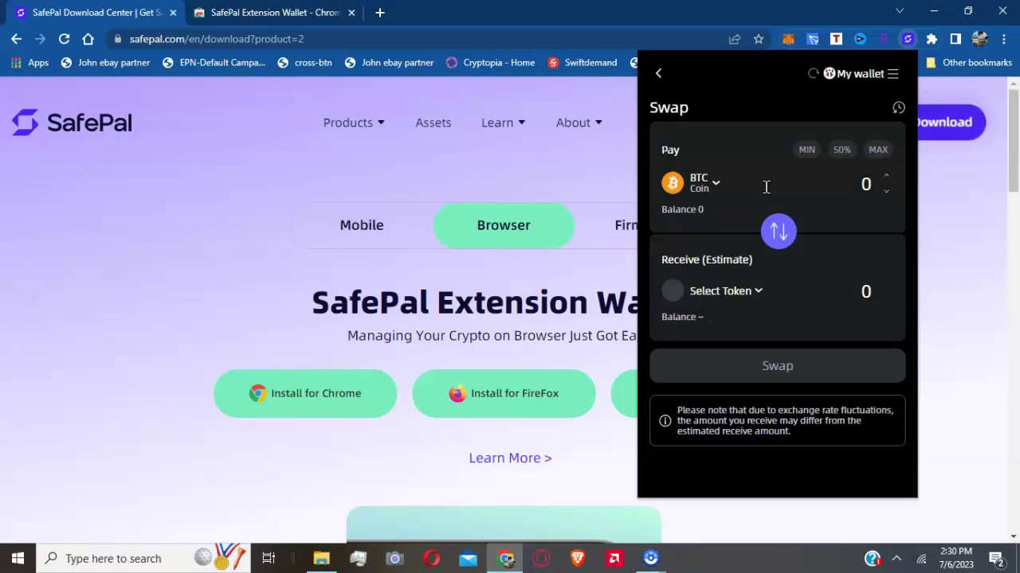
click(658, 73)
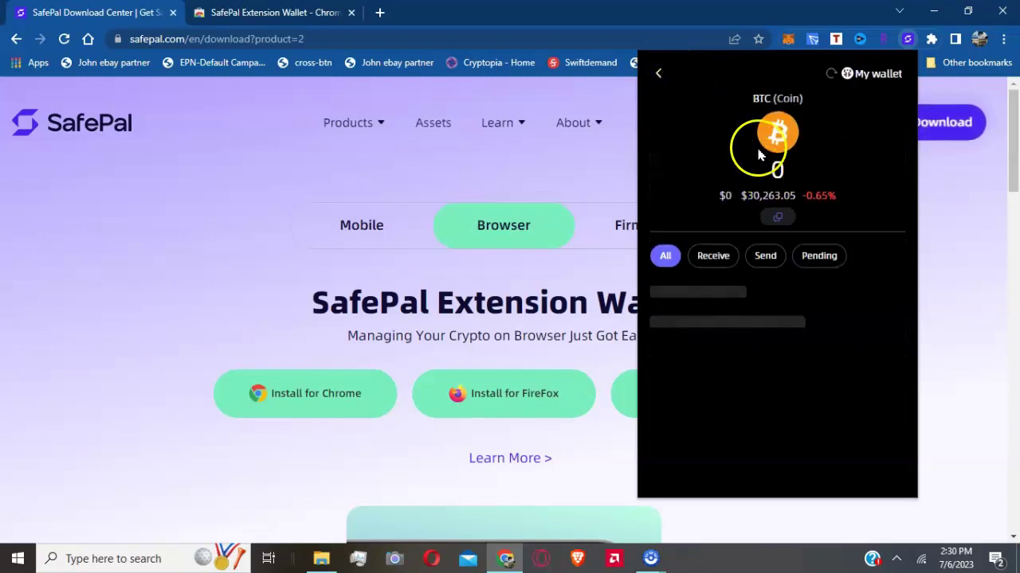
Leave the BTC coin page and open the wallet's settings from the list of wallets.
click(660, 74)
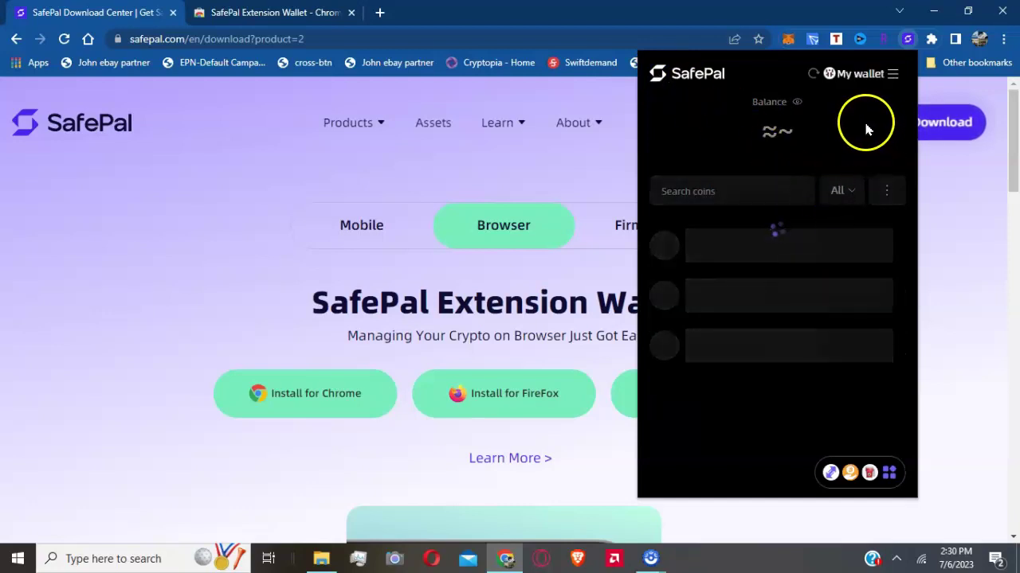
click(892, 76)
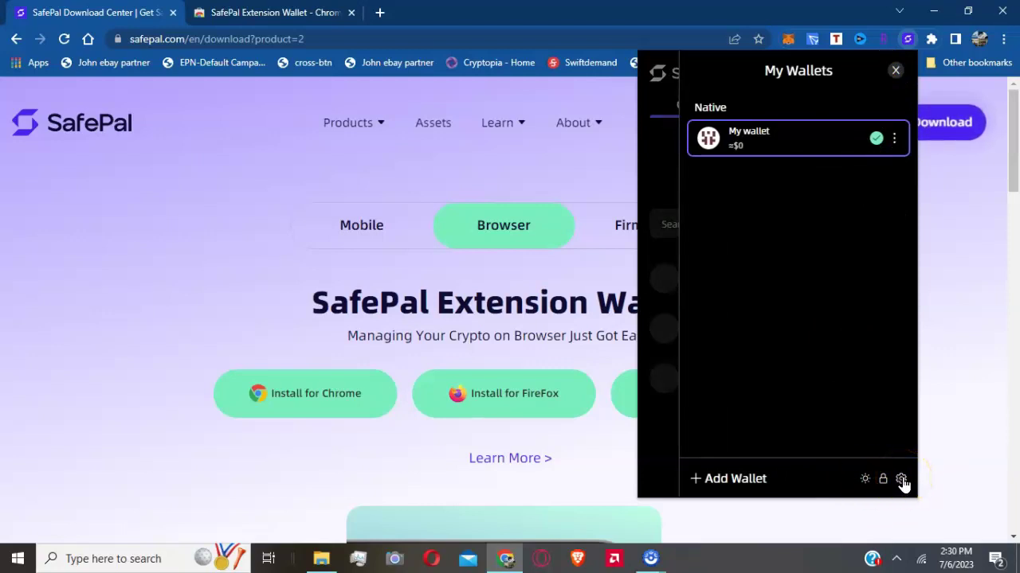
click(900, 479)
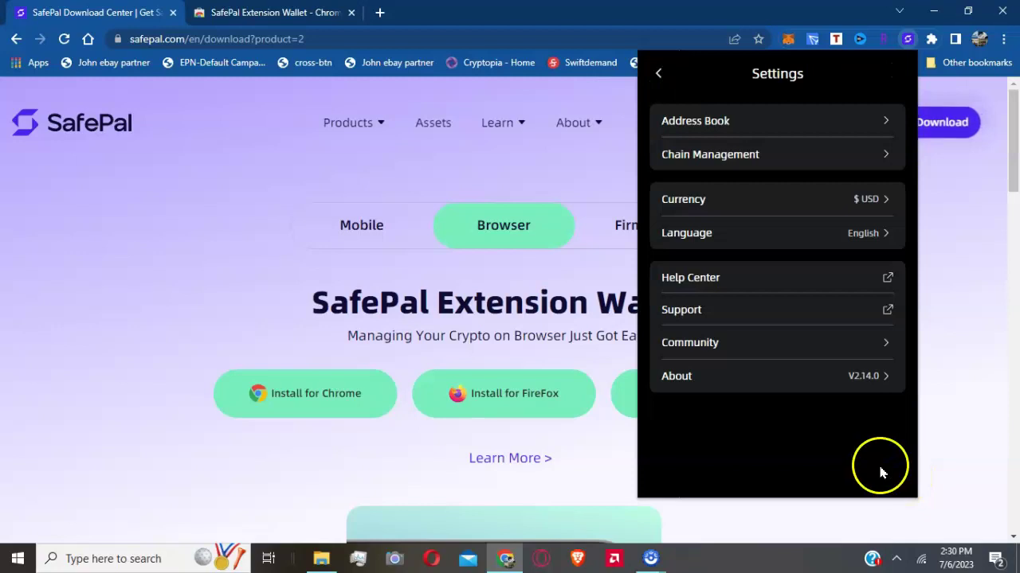